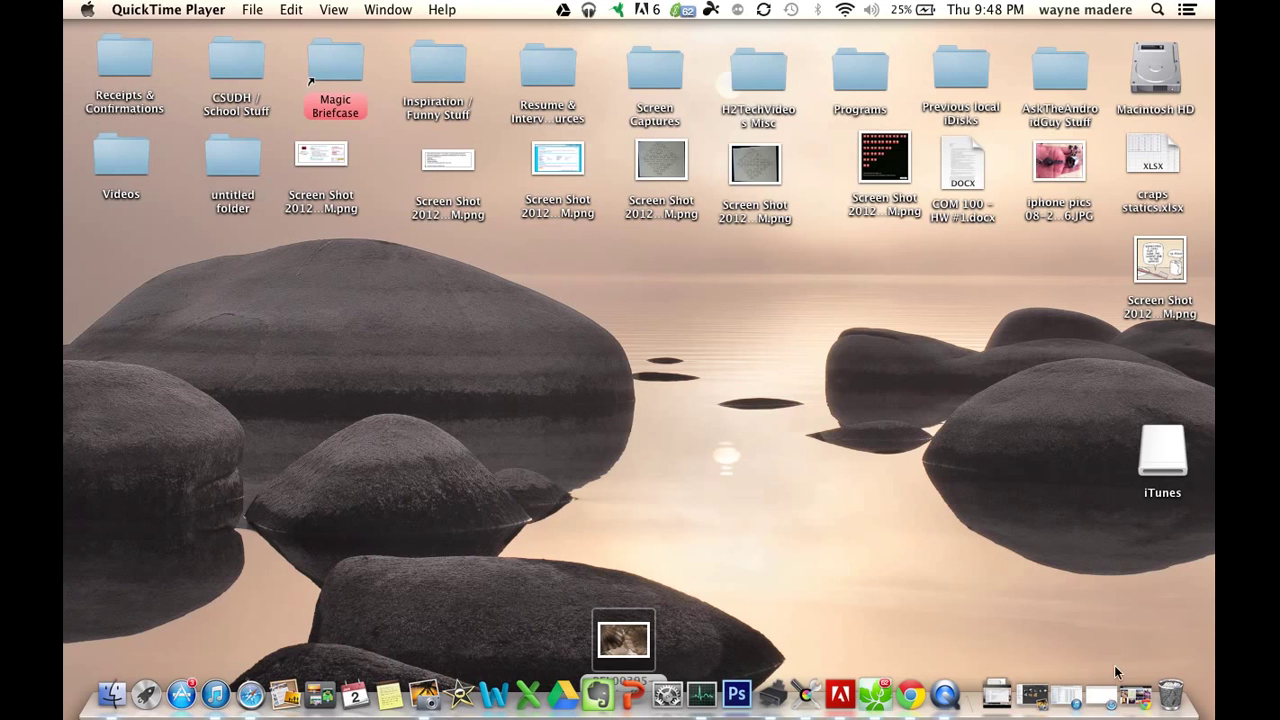
Switch to Chrome and load samsungsmartswitch.com
{"action": "left_click", "coordinate": [1120, 693]}
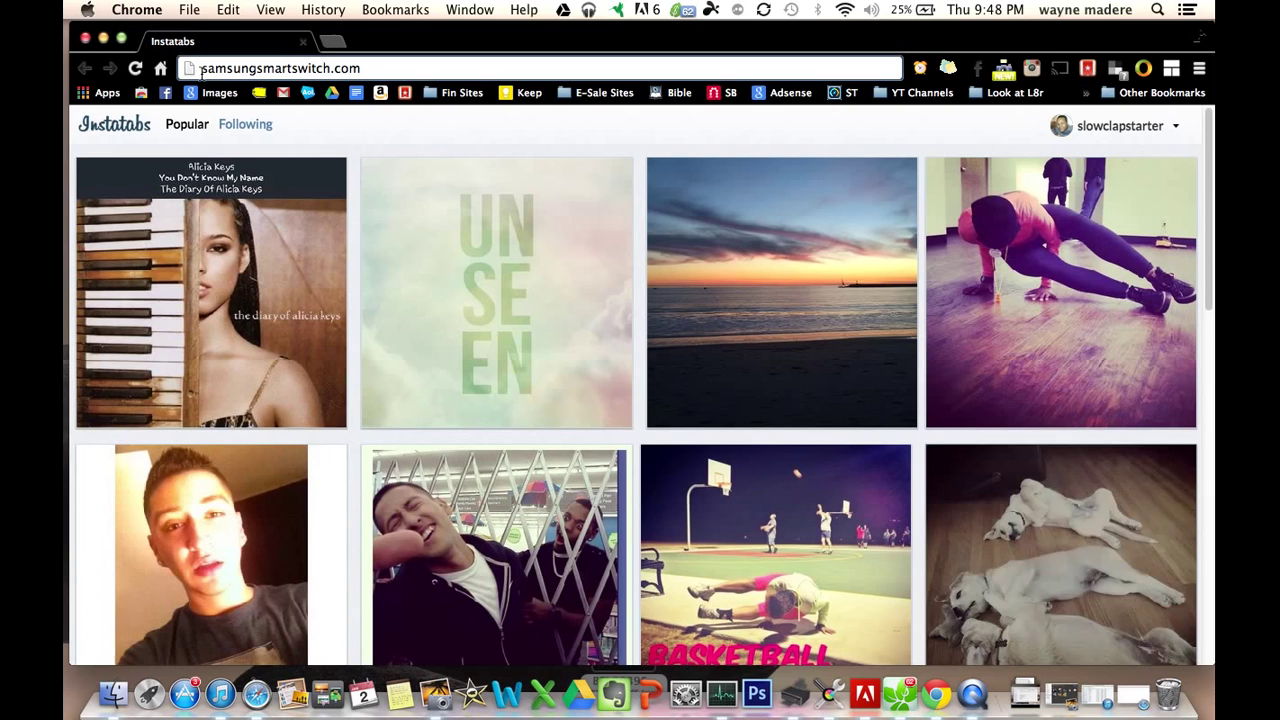
{"action": "left_click", "coordinate": [372, 68]}
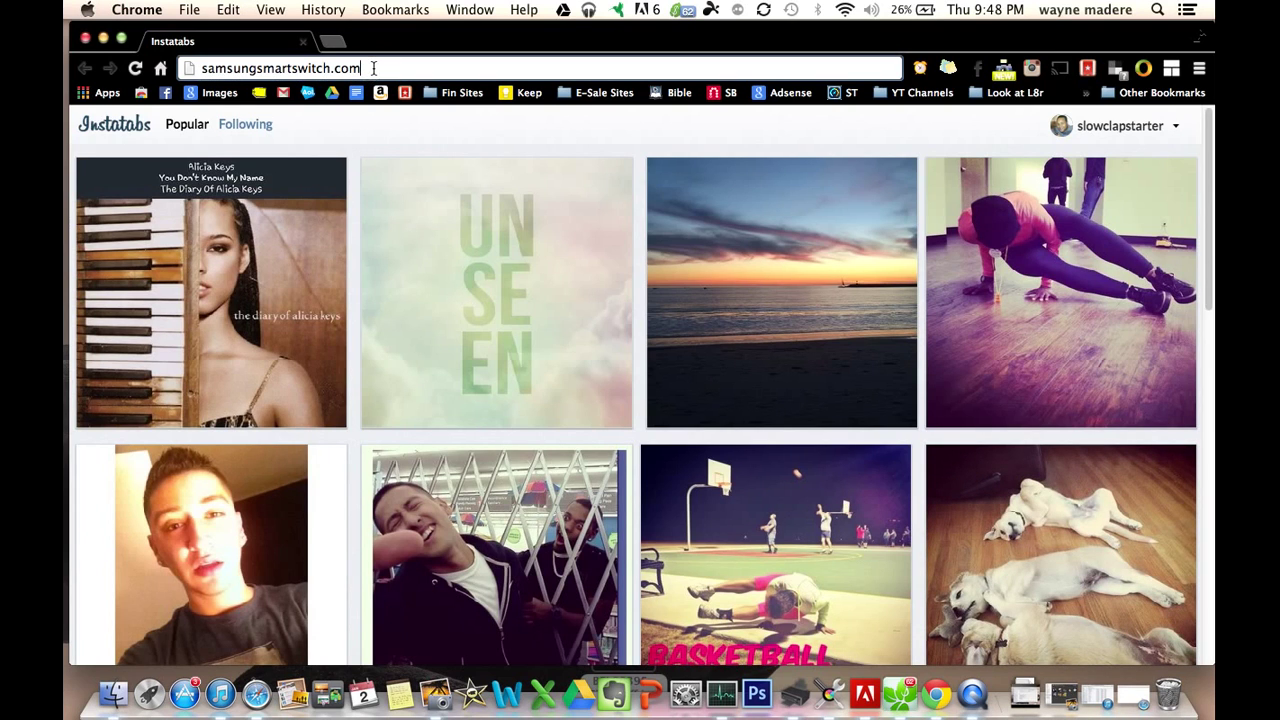
{"action": "key", "text": "Return"}
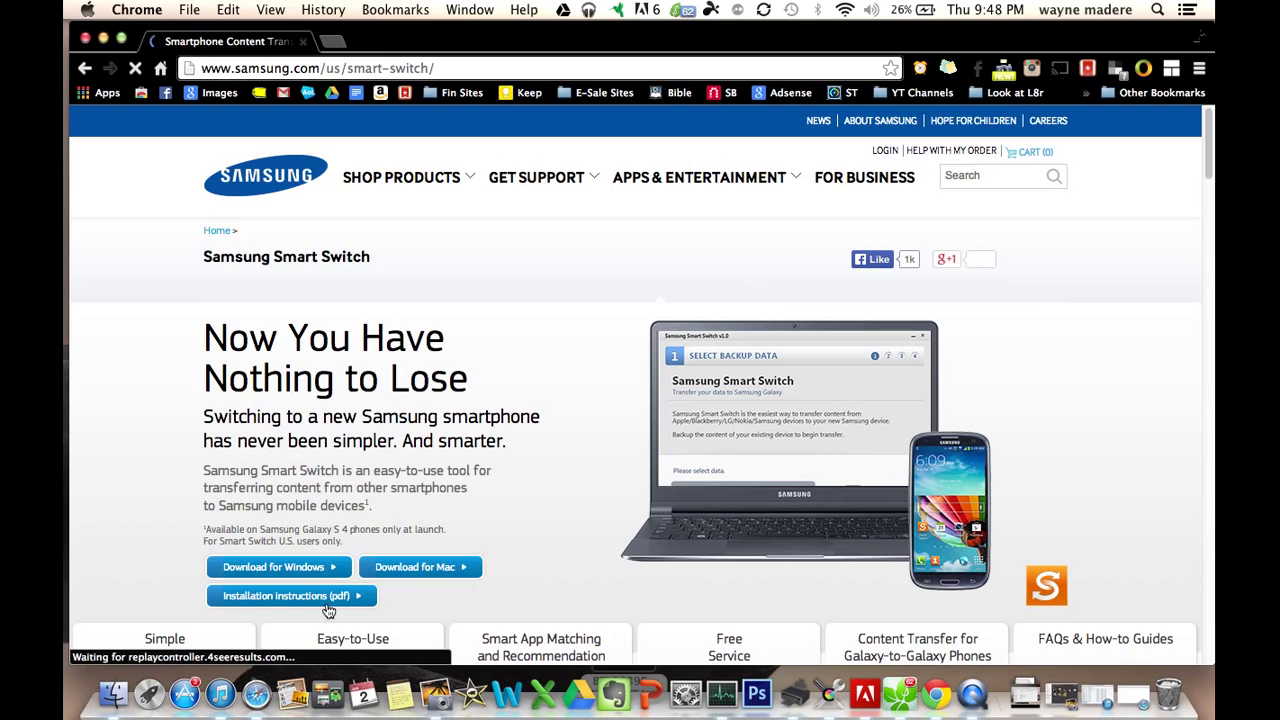
Download the Mac version of Samsung Smart Switch, open the downloaded disk image and minimize the browser window
{"action": "left_click", "coordinate": [417, 571]}
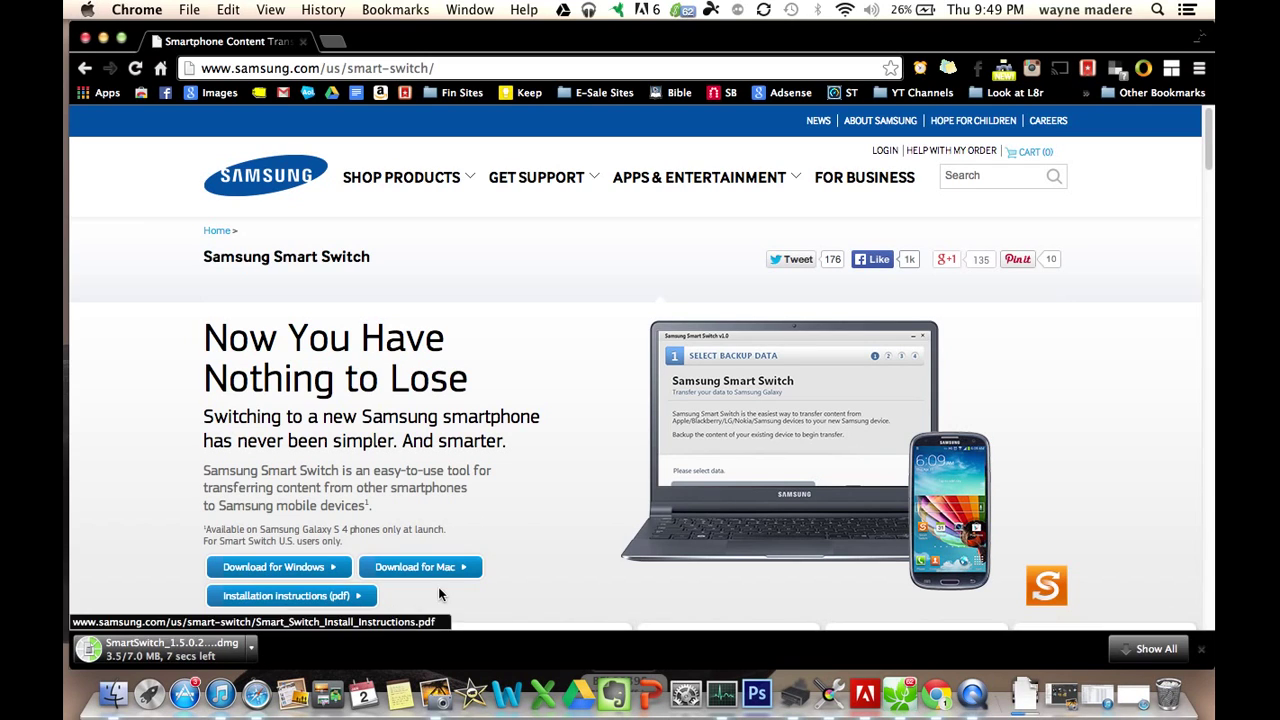
{"action": "left_click", "coordinate": [527, 557]}
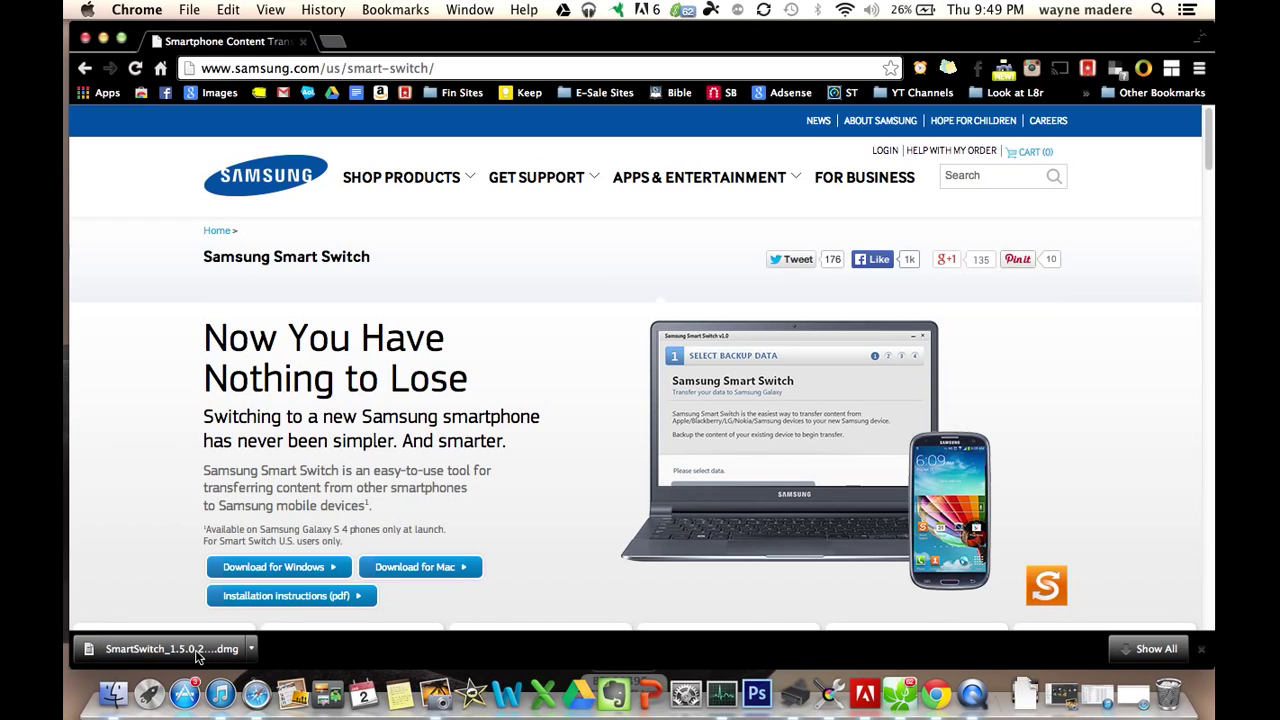
{"action": "left_click", "coordinate": [251, 648]}
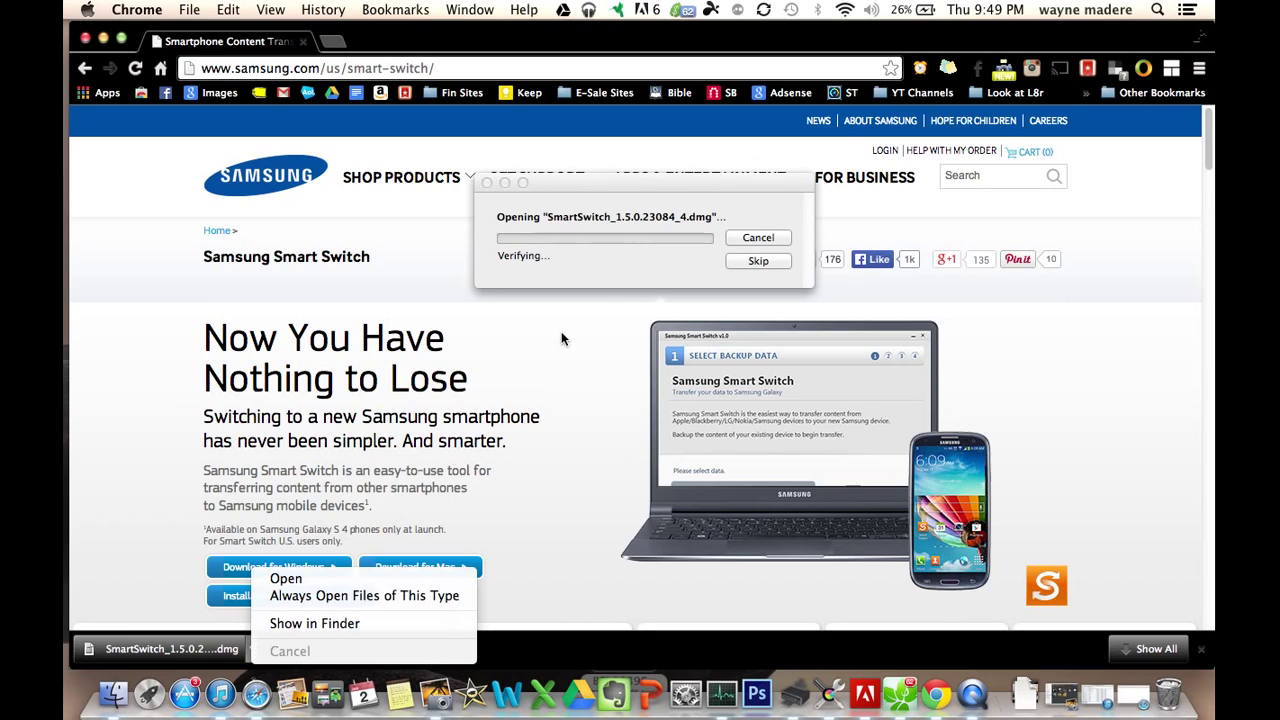
{"action": "left_click", "coordinate": [636, 207]}
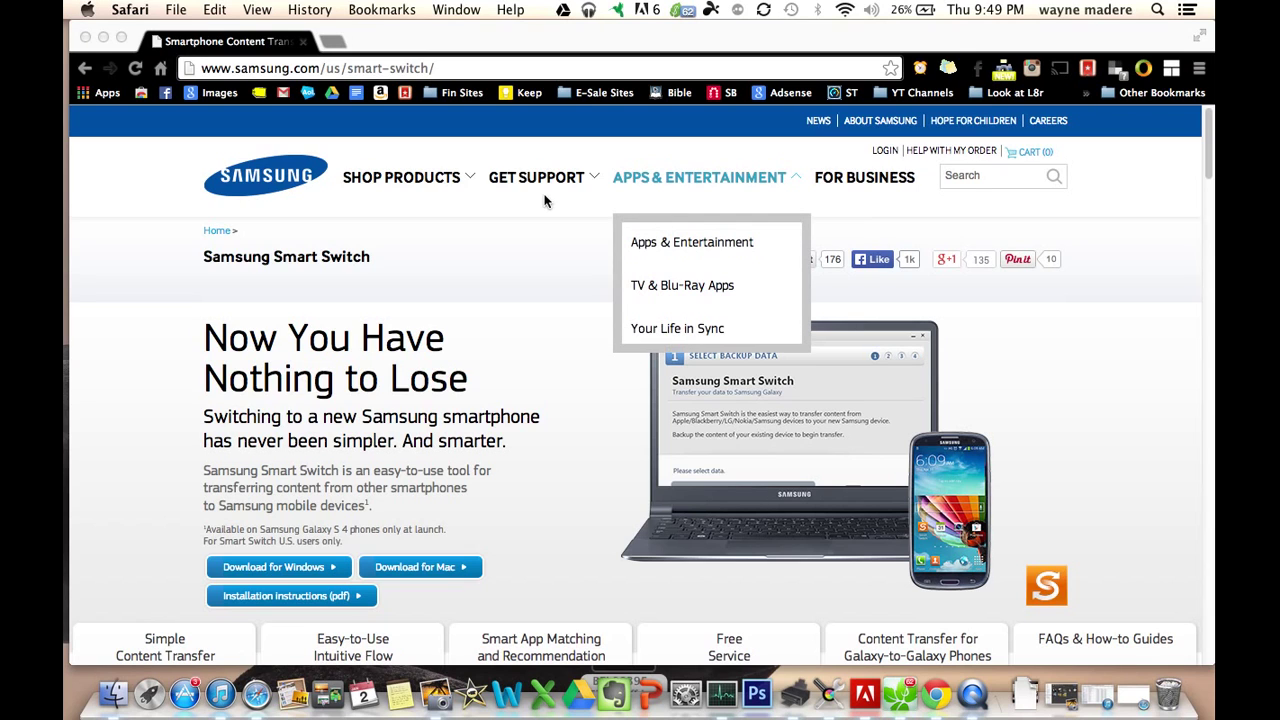
{"action": "left_click", "coordinate": [103, 37]}
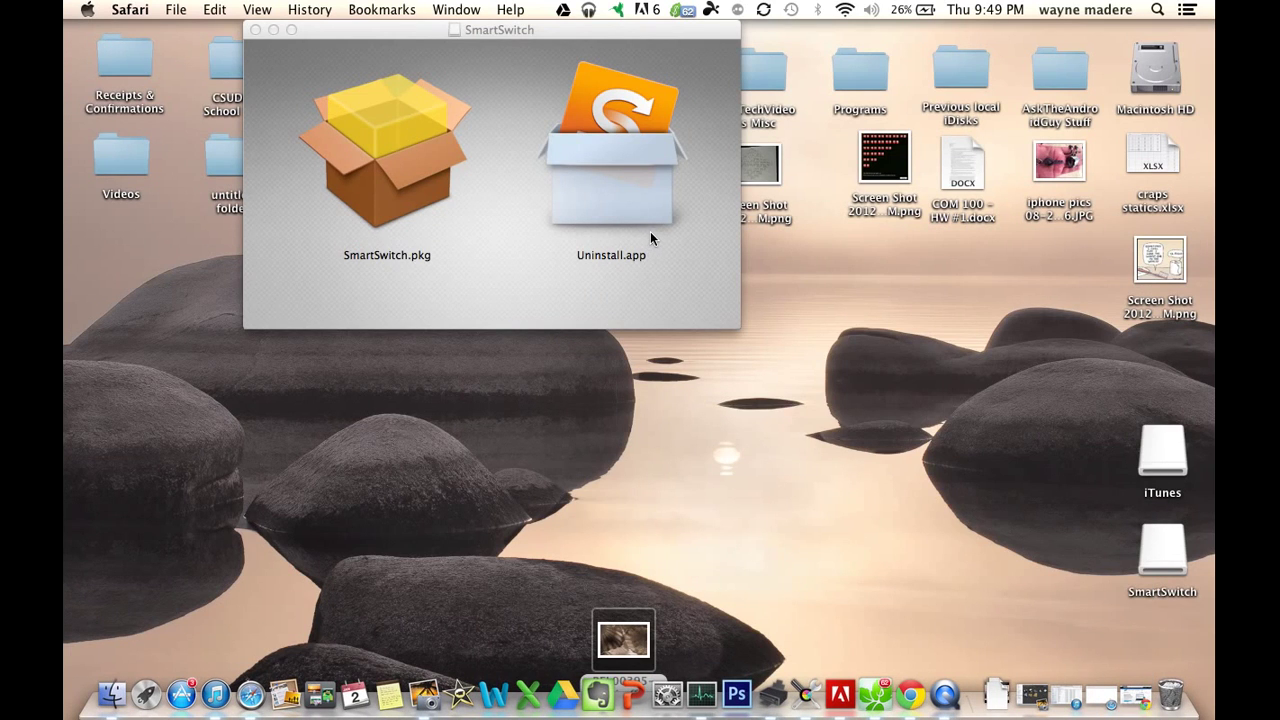
Launch the SmartSwitch.pkg installer and allow it to check whether the software can be installed
{"action": "left_click", "coordinate": [376, 178]}
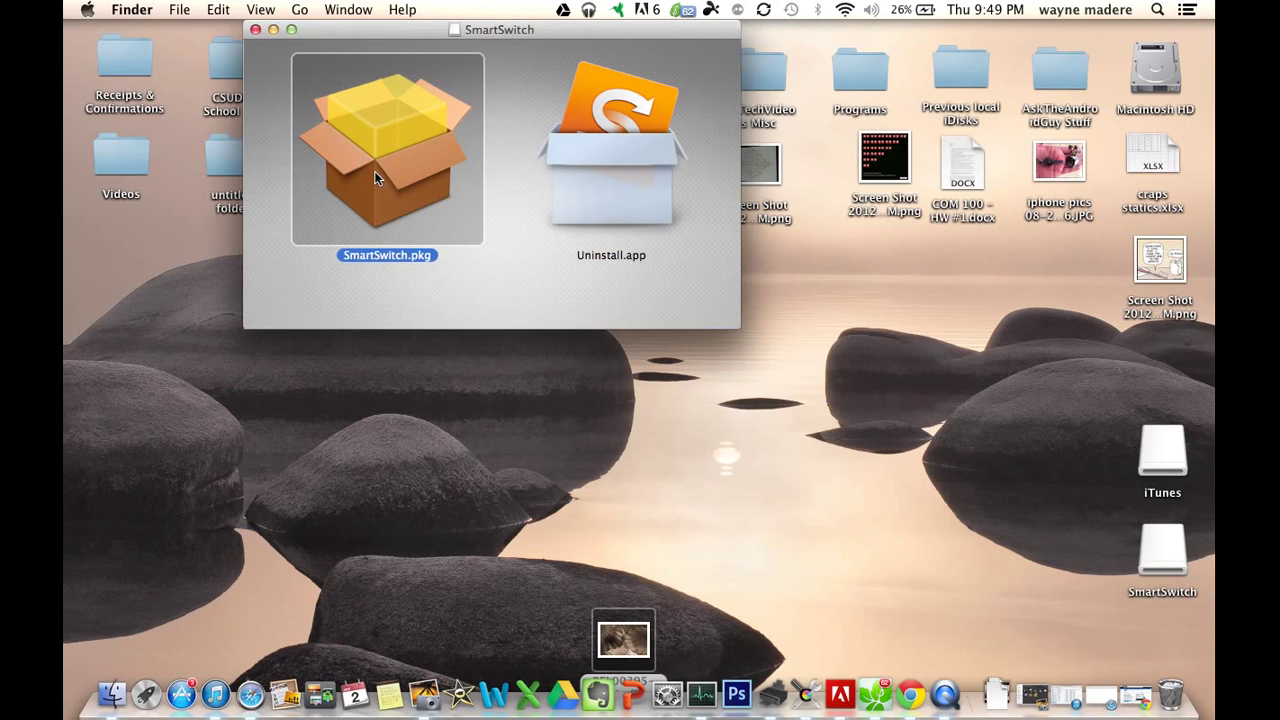
{"action": "double_click", "coordinate": [376, 178]}
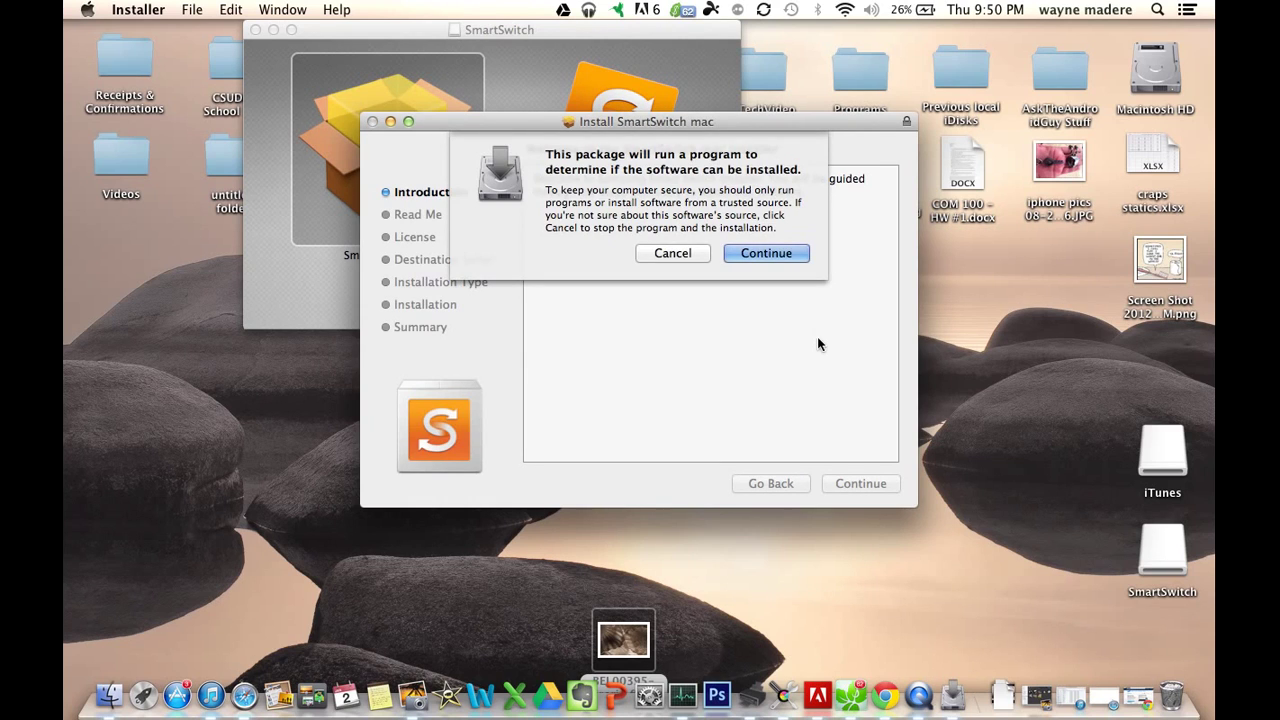
{"action": "left_click", "coordinate": [793, 258]}
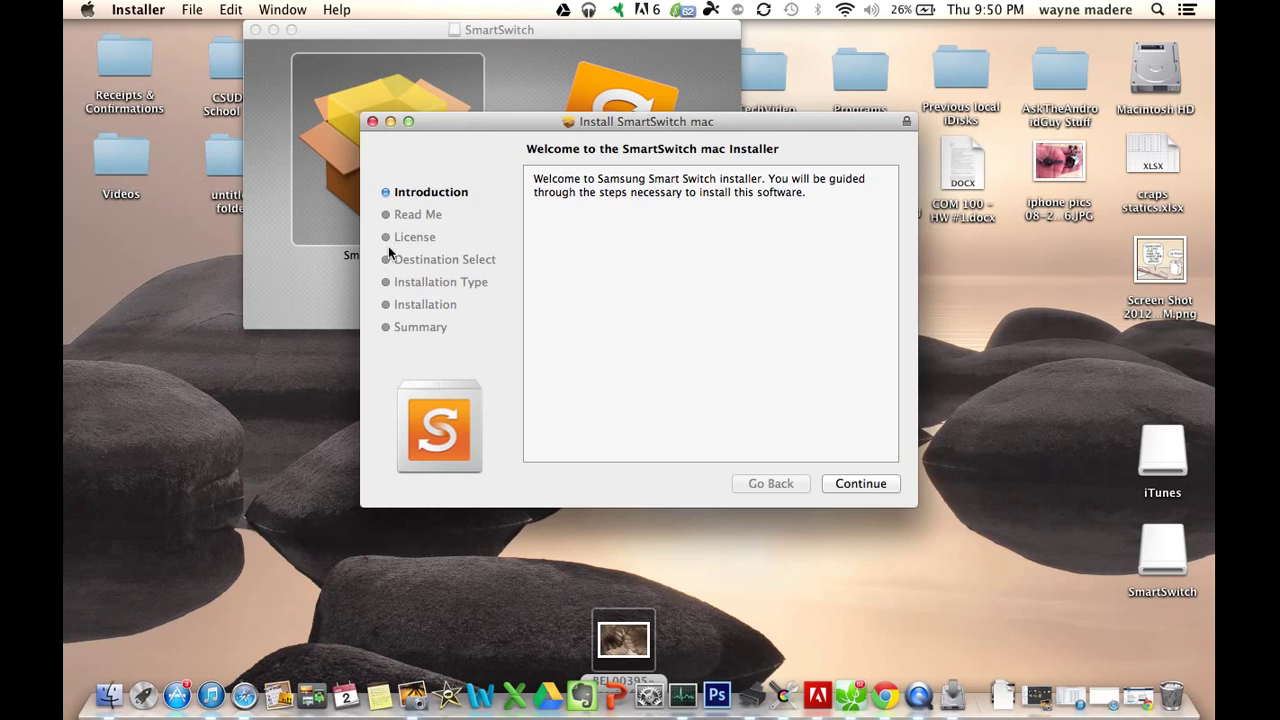
Proceed through the installer's introduction and Read Me pages and agree to the English software license agreement
{"action": "left_click", "coordinate": [889, 486]}
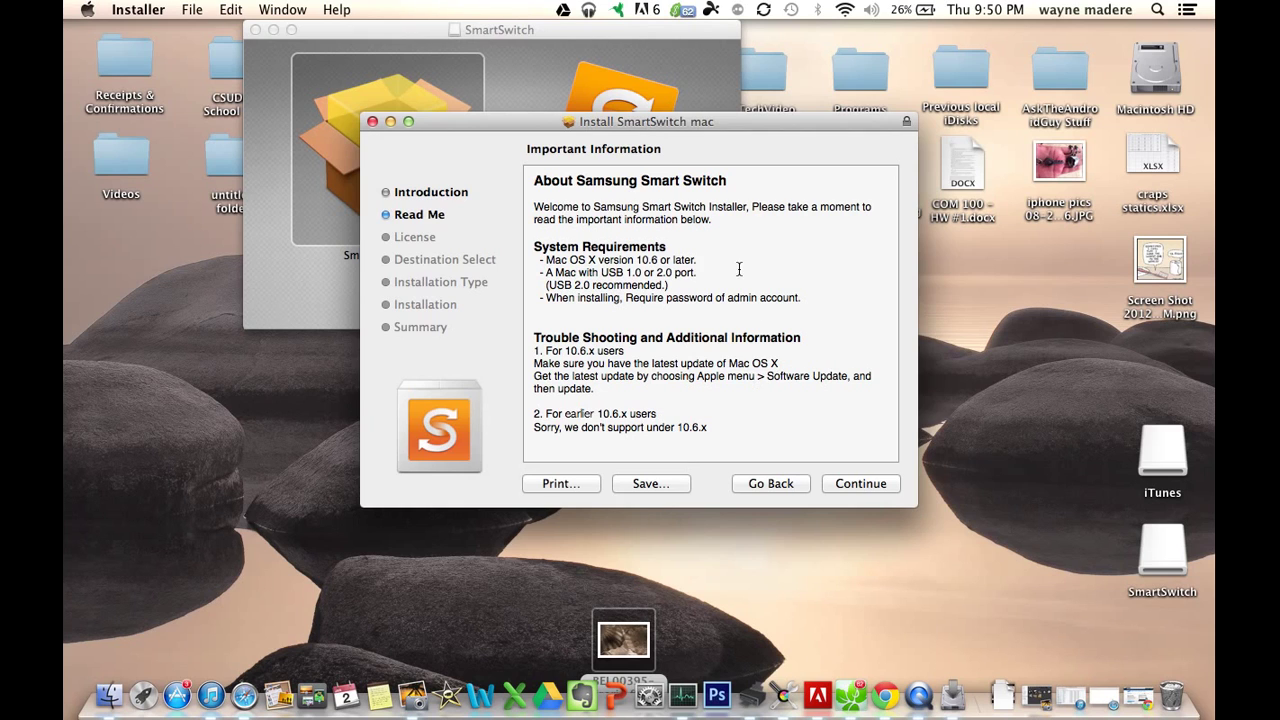
{"action": "left_click", "coordinate": [866, 485]}
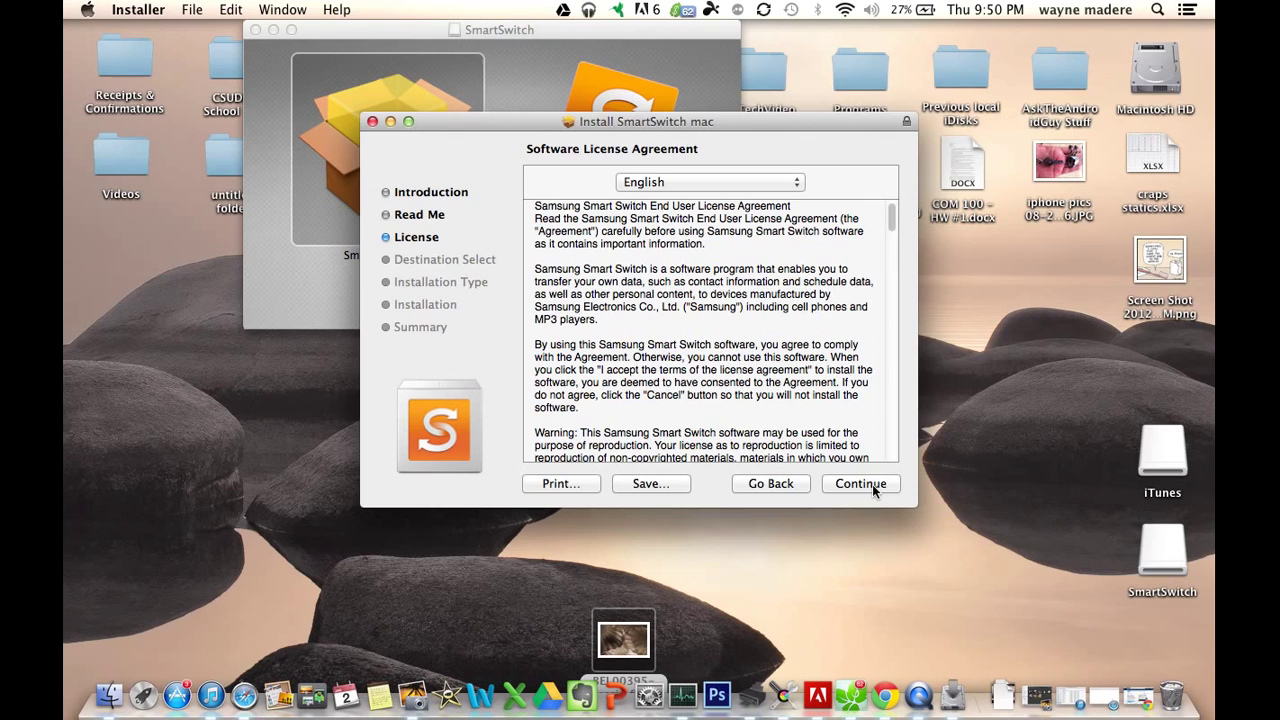
{"action": "left_click", "coordinate": [872, 484]}
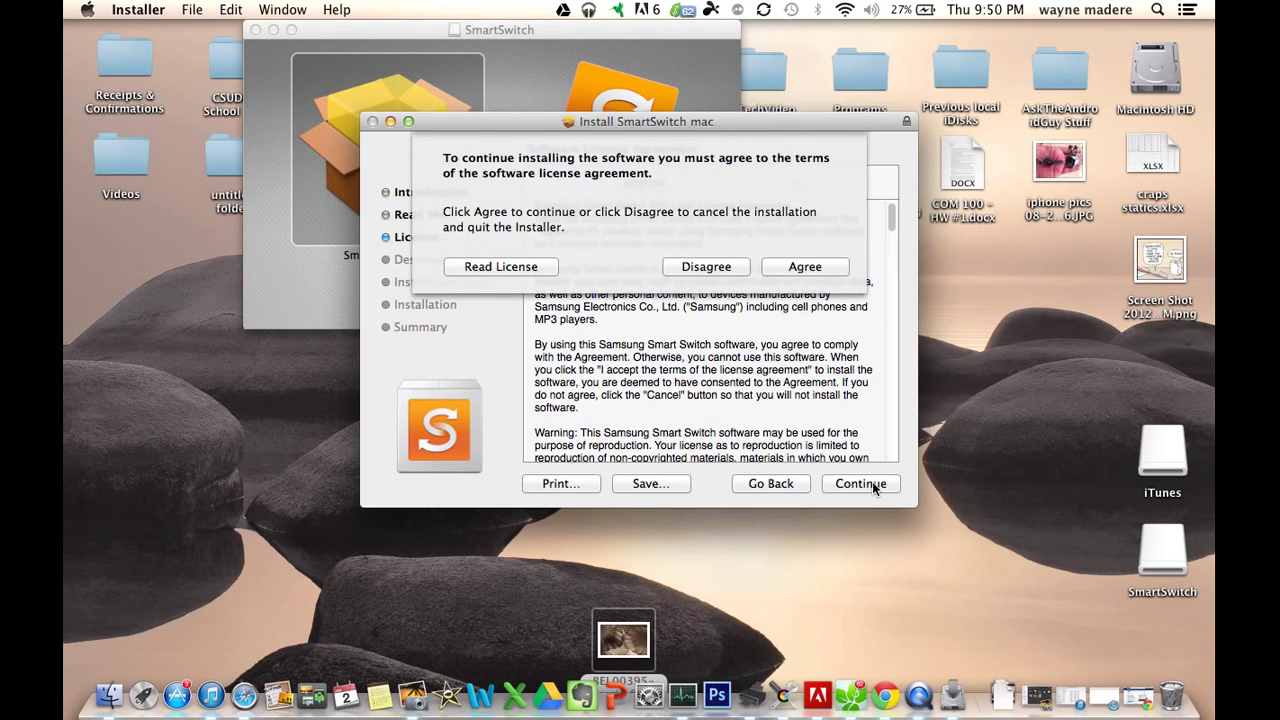
{"action": "left_click", "coordinate": [815, 272]}
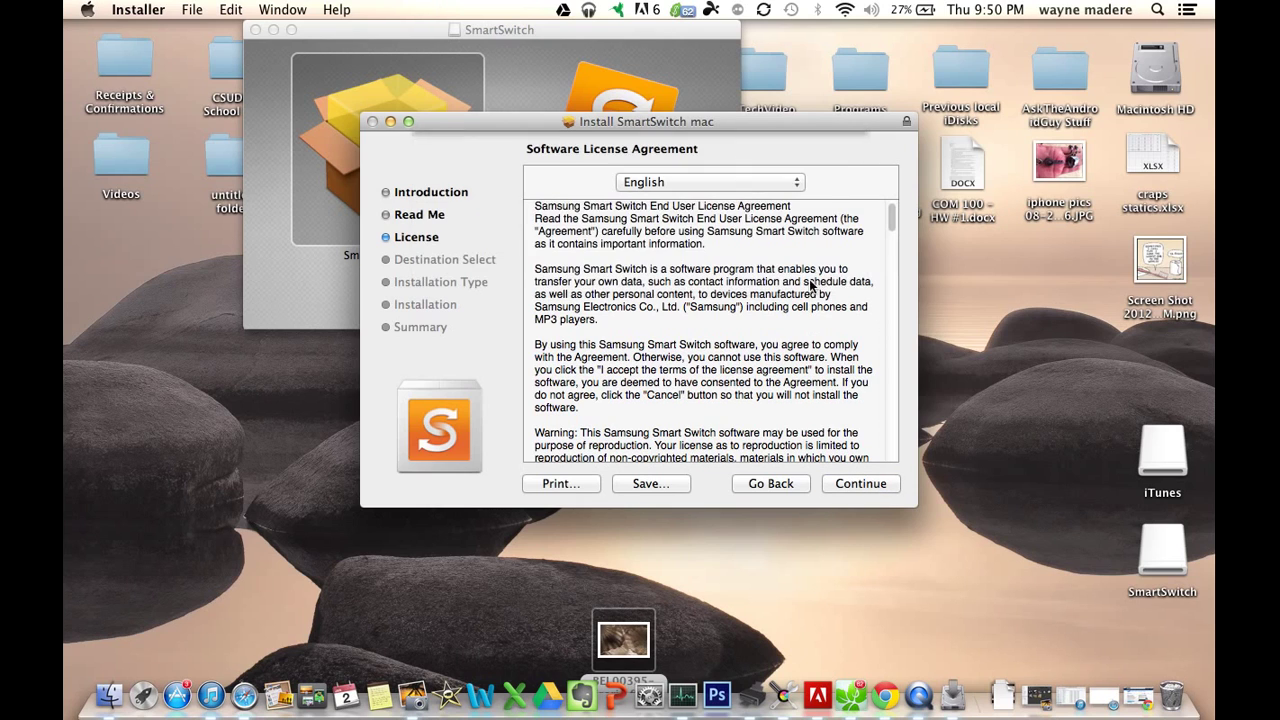
{"action": "left_click", "coordinate": [843, 484]}
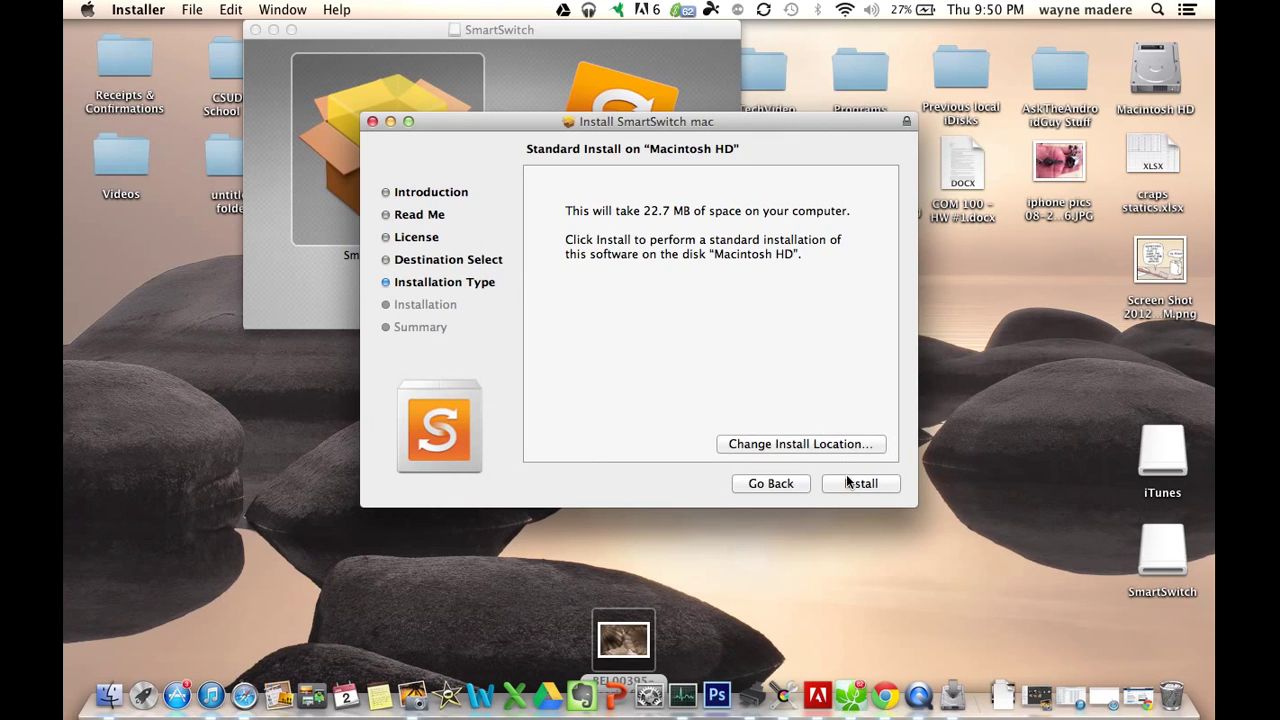
Run the standard installation on Macintosh HD, authorizing it with the account password, and restart the computer to finish
{"action": "left_click", "coordinate": [849, 483]}
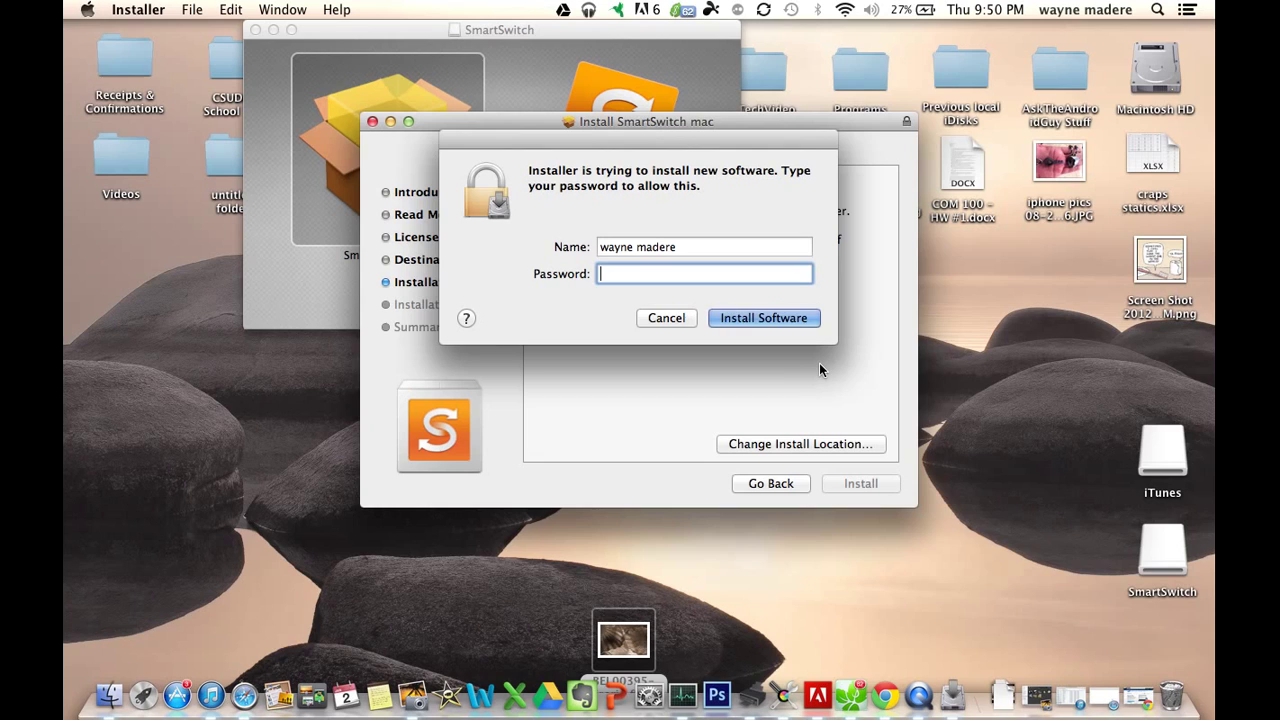
{"action": "type", "text": "•••••"}
{"action": "key", "text": "Return"}
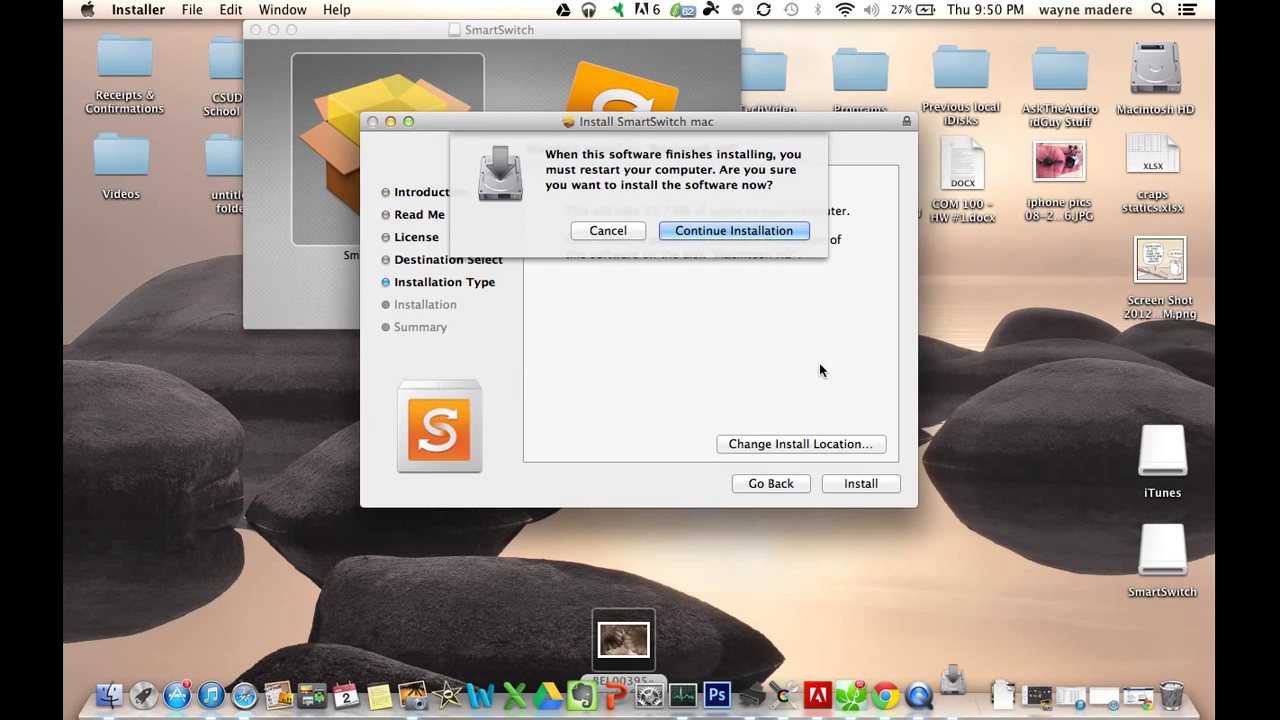
{"action": "left_click", "coordinate": [720, 232]}
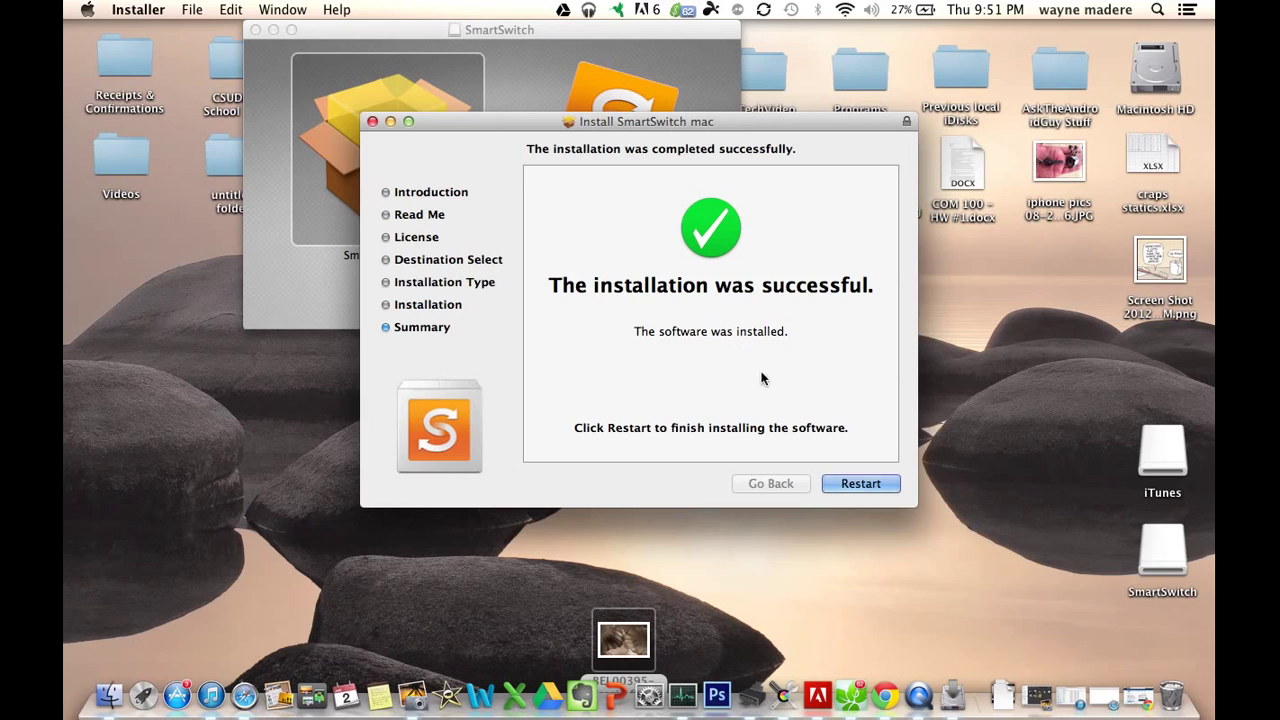
{"action": "left_click", "coordinate": [849, 472]}
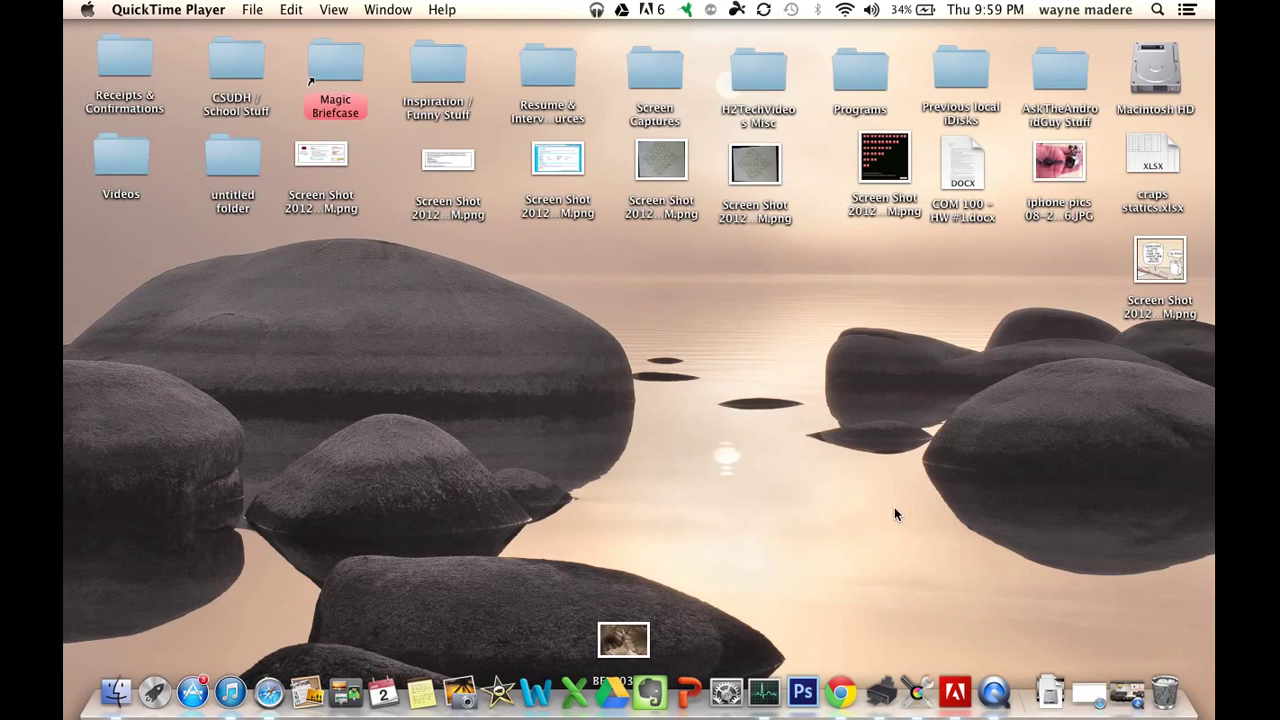
Launch SmartSwitch and accept its end user licence and data conversion agreement
{"action": "left_click", "coordinate": [163, 697]}
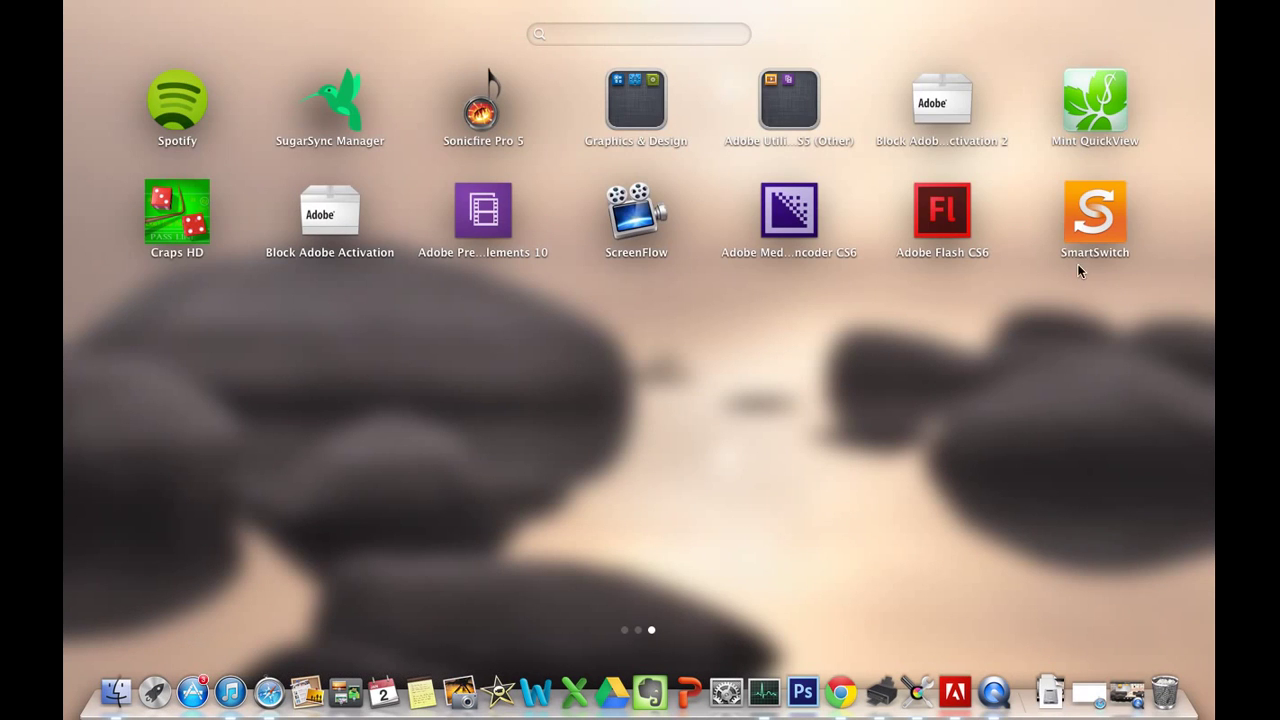
{"action": "left_click", "coordinate": [1090, 235]}
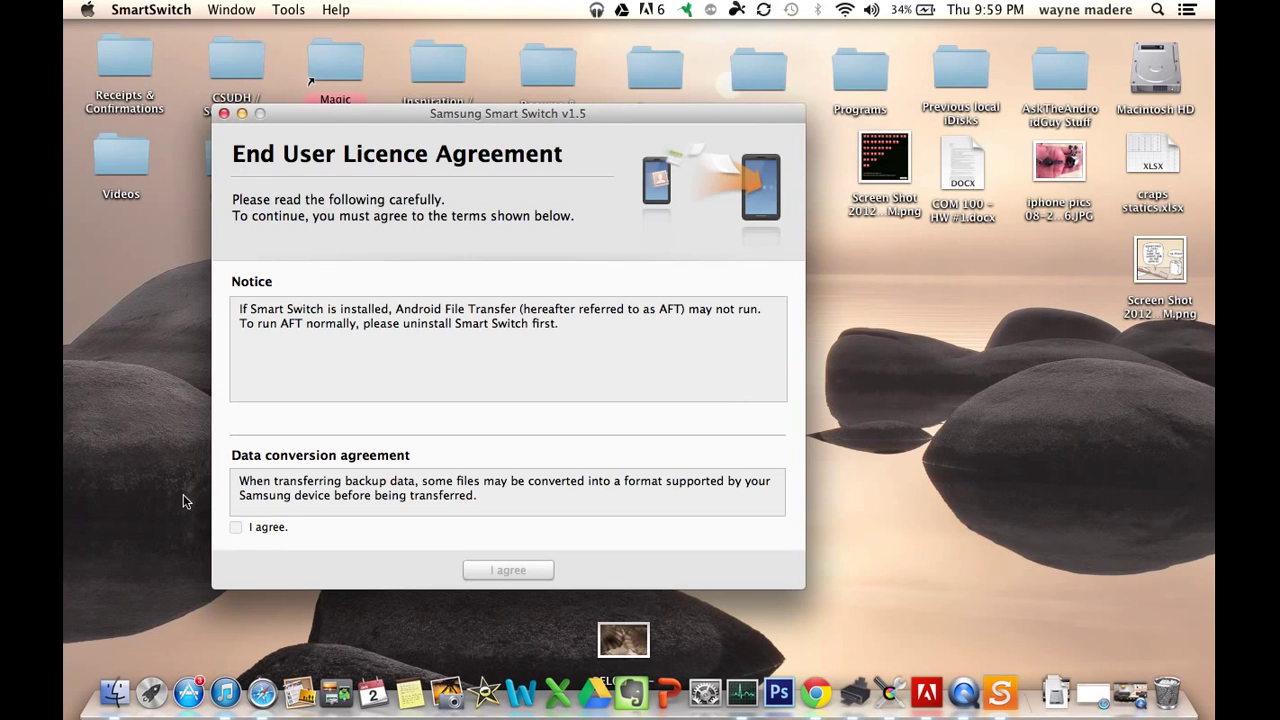
{"action": "left_click", "coordinate": [233, 533]}
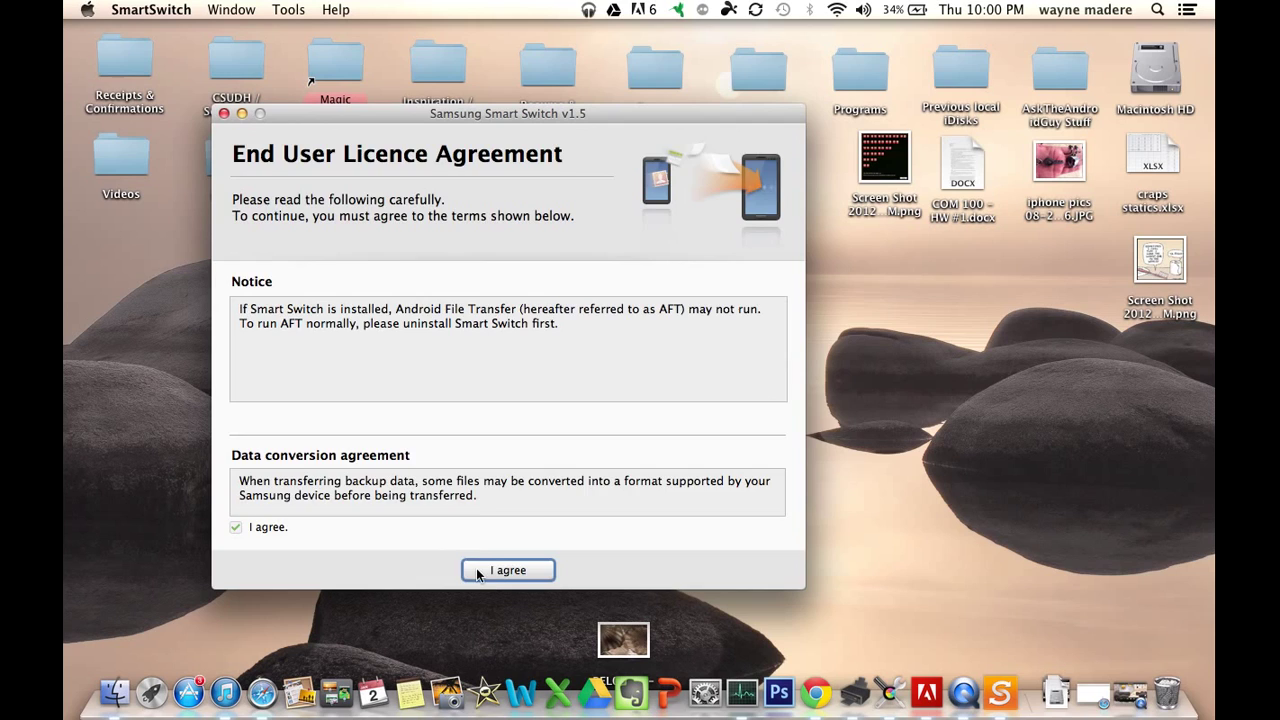
{"action": "left_click", "coordinate": [476, 568]}
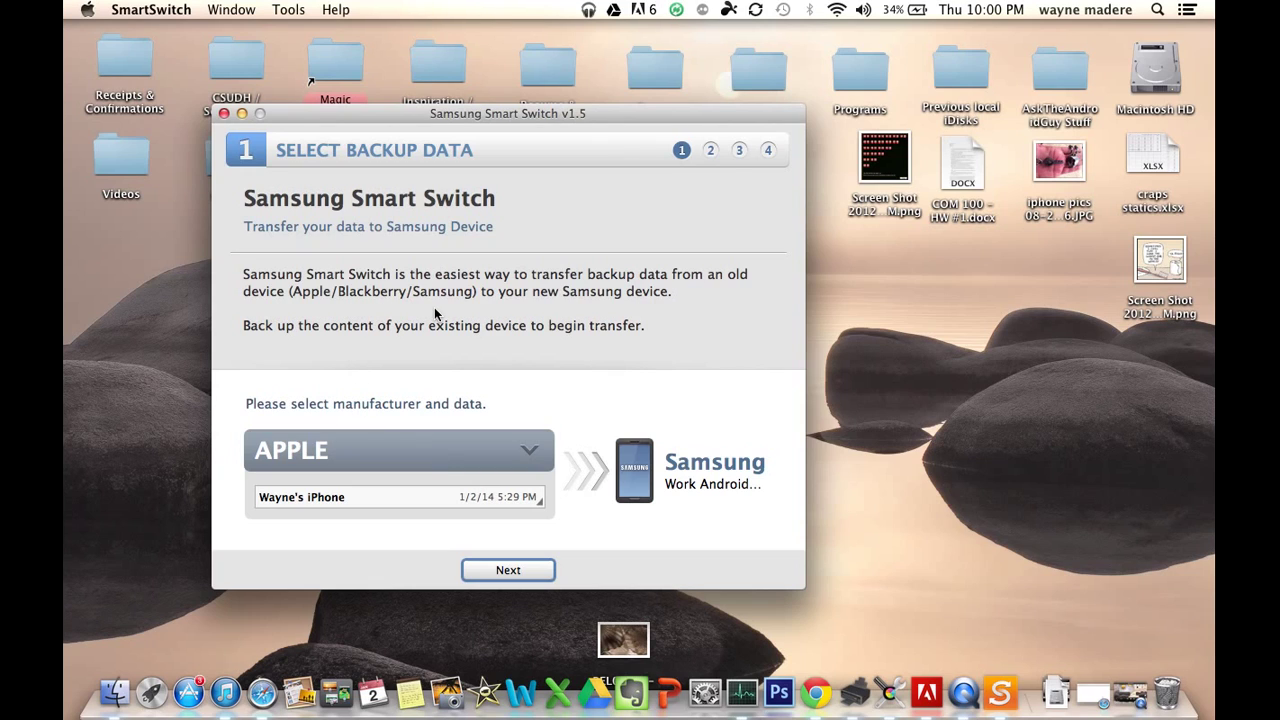
Choose Apple as the manufacturer with the iPhone backup dated 1/2/14 5:29 PM, and proceed to content selection
{"action": "left_click", "coordinate": [475, 447]}
{"action": "left_click", "coordinate": [475, 447]}
{"action": "left_click", "coordinate": [478, 498]}
{"action": "left_click", "coordinate": [573, 519]}
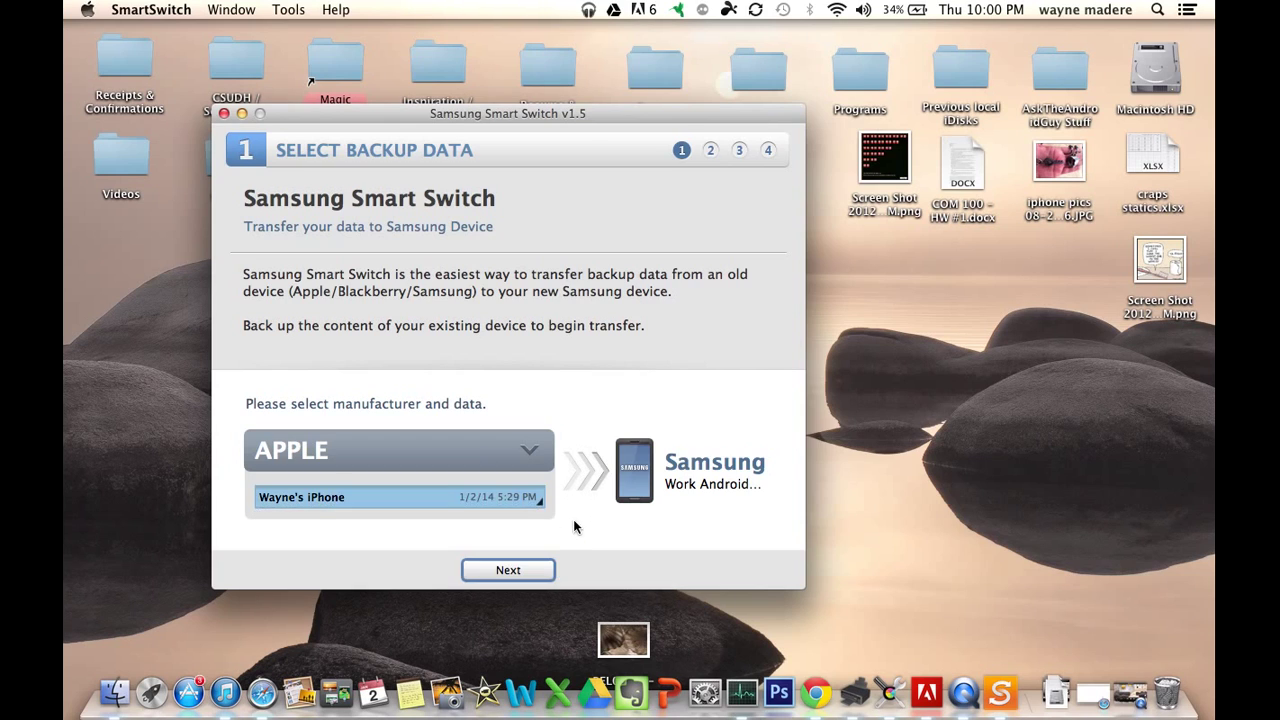
{"action": "left_click", "coordinate": [520, 570]}
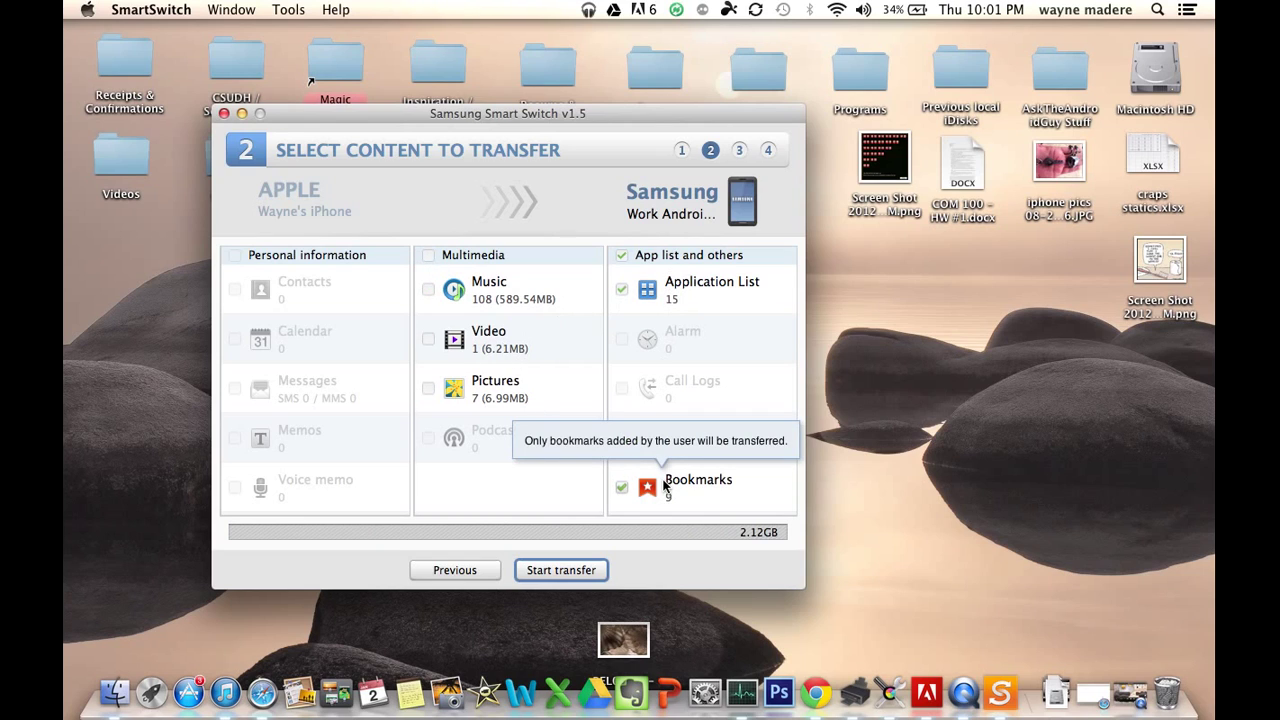
Transfer the application list, wallpaper and bookmarks to the Samsung device, dismiss the alert and view the application list's install note
{"action": "left_click", "coordinate": [571, 570]}
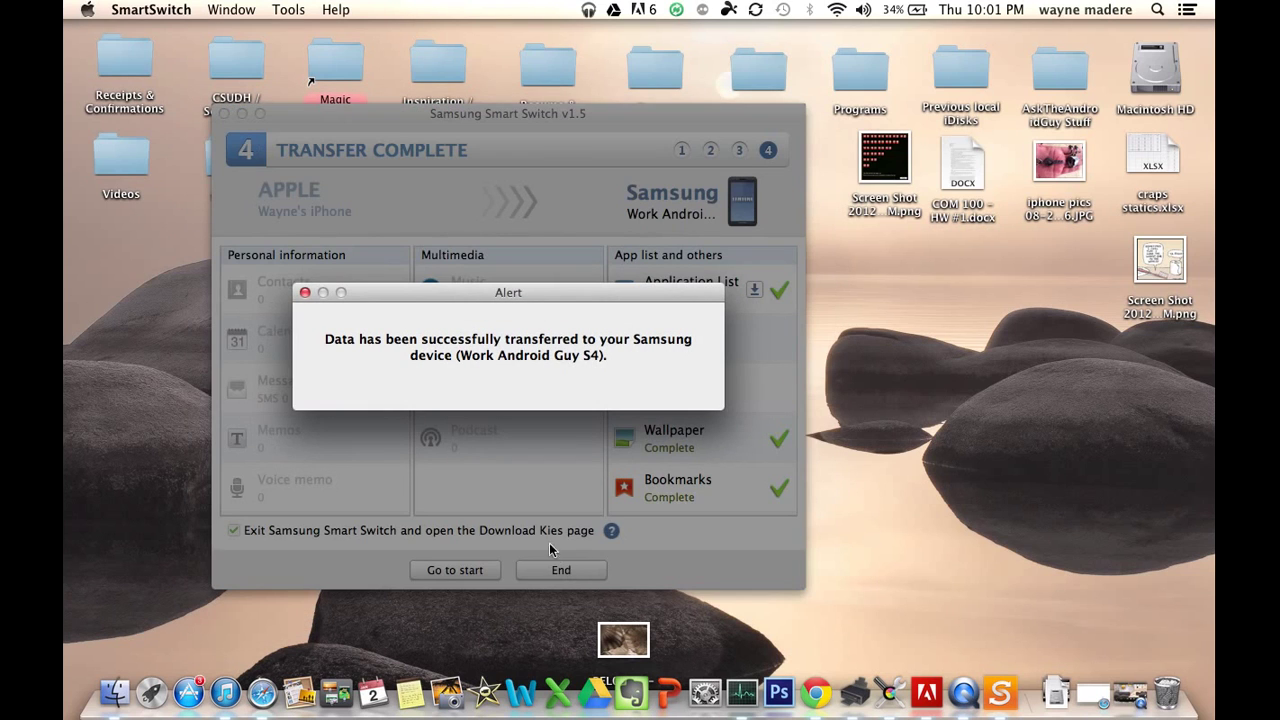
{"action": "left_click", "coordinate": [540, 372]}
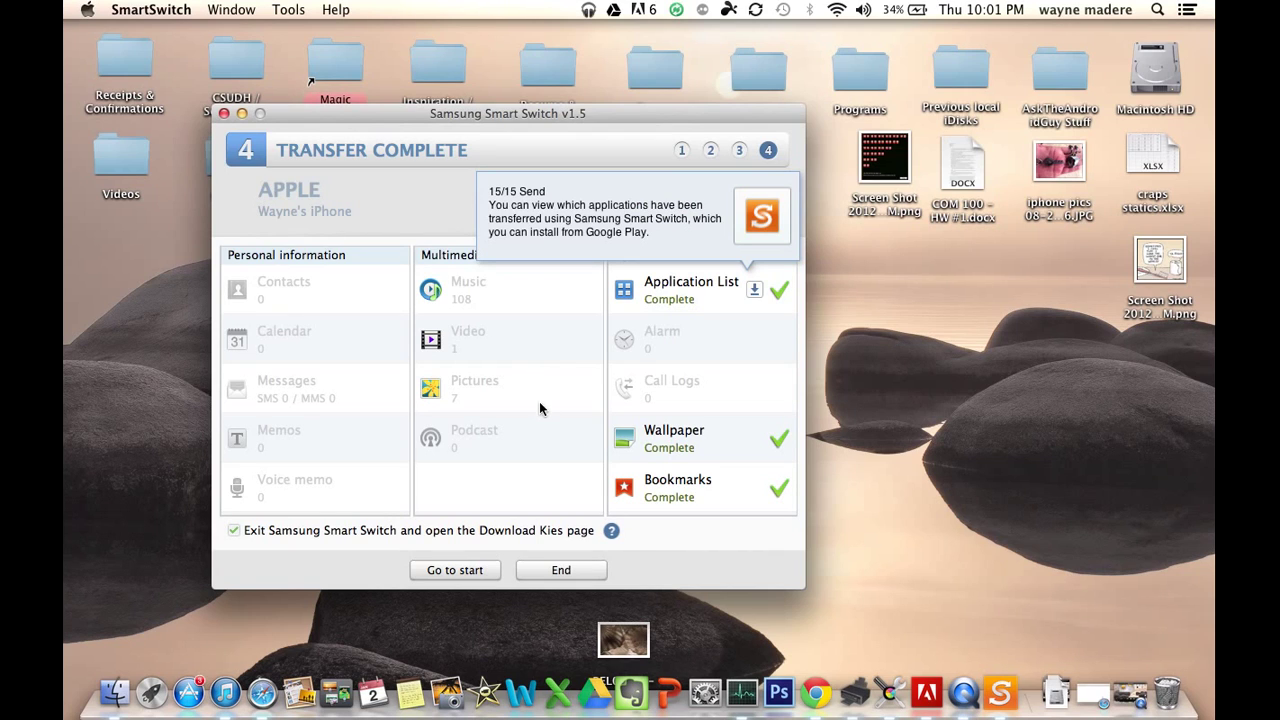
{"action": "left_click", "coordinate": [563, 231]}
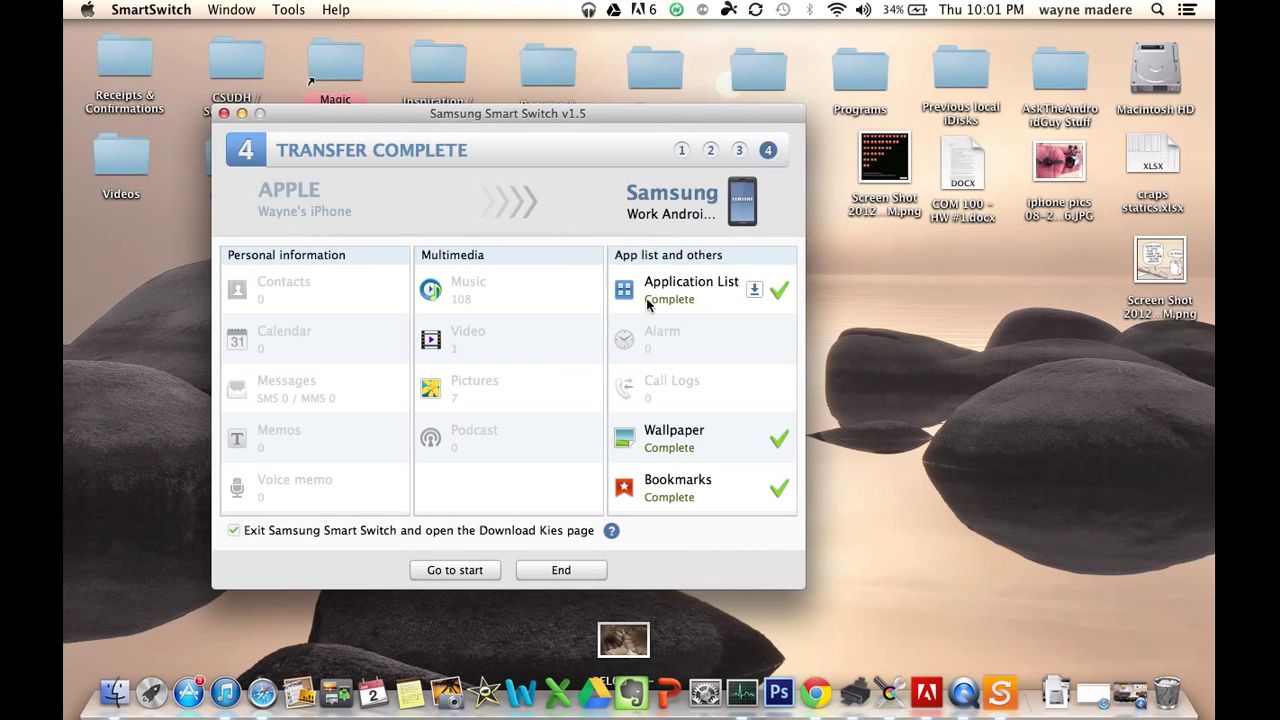
{"action": "mouse_move", "coordinate": [751, 292]}
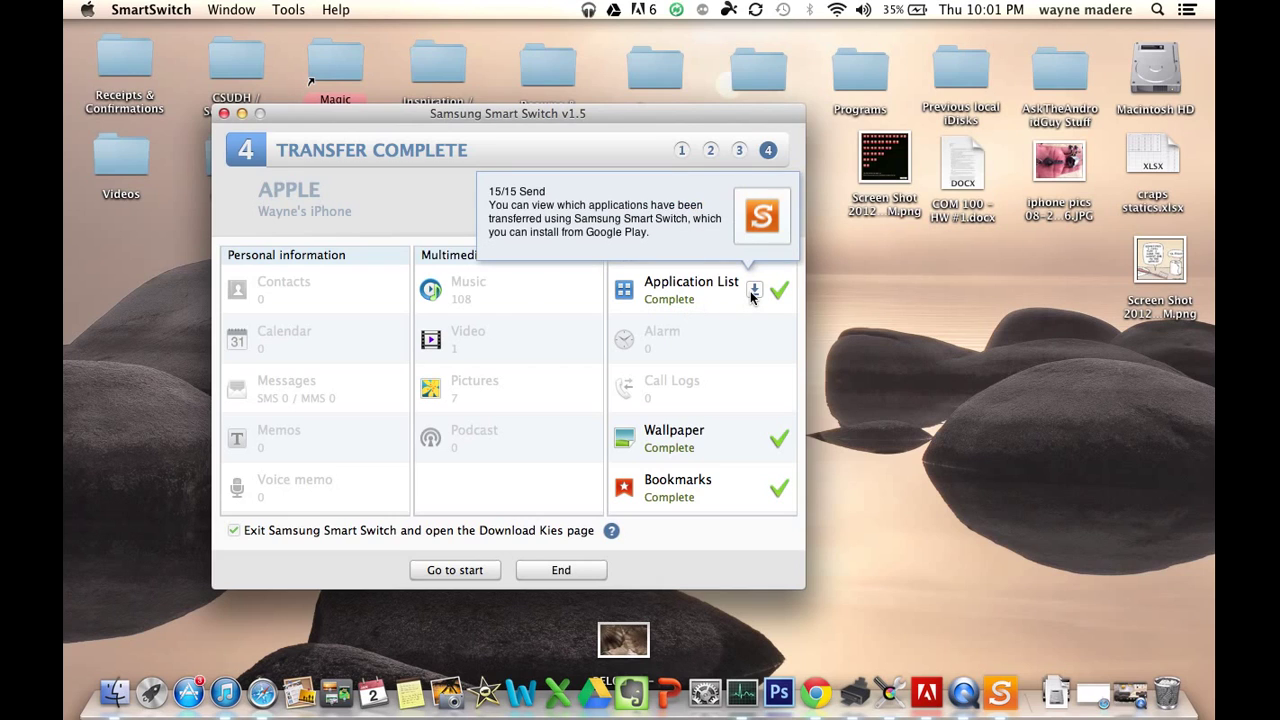